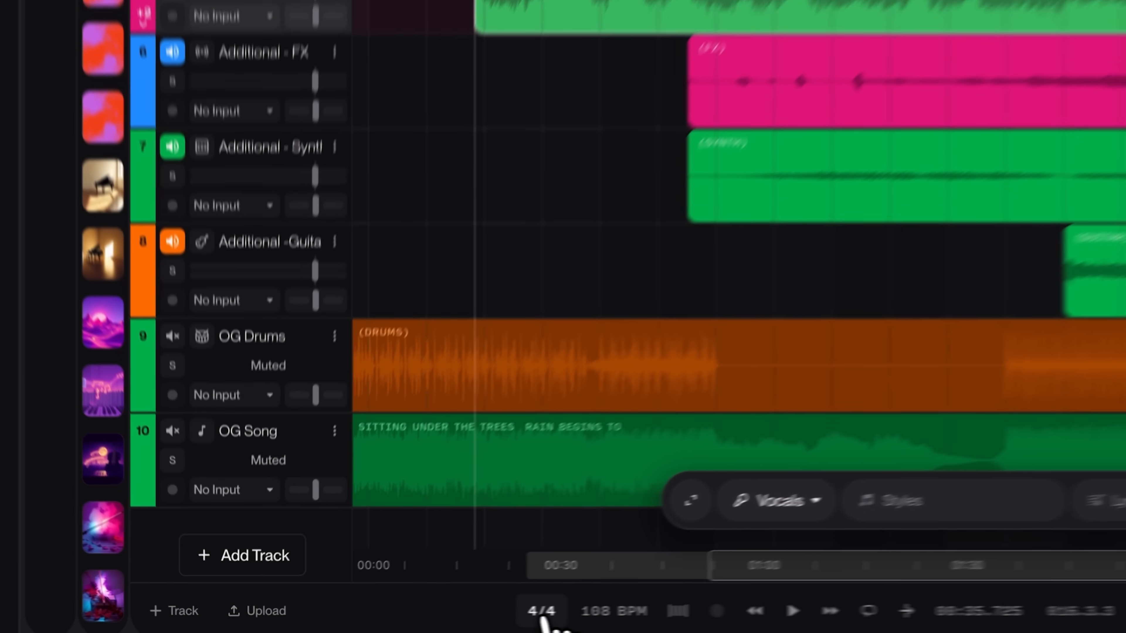
left_click(540, 611)
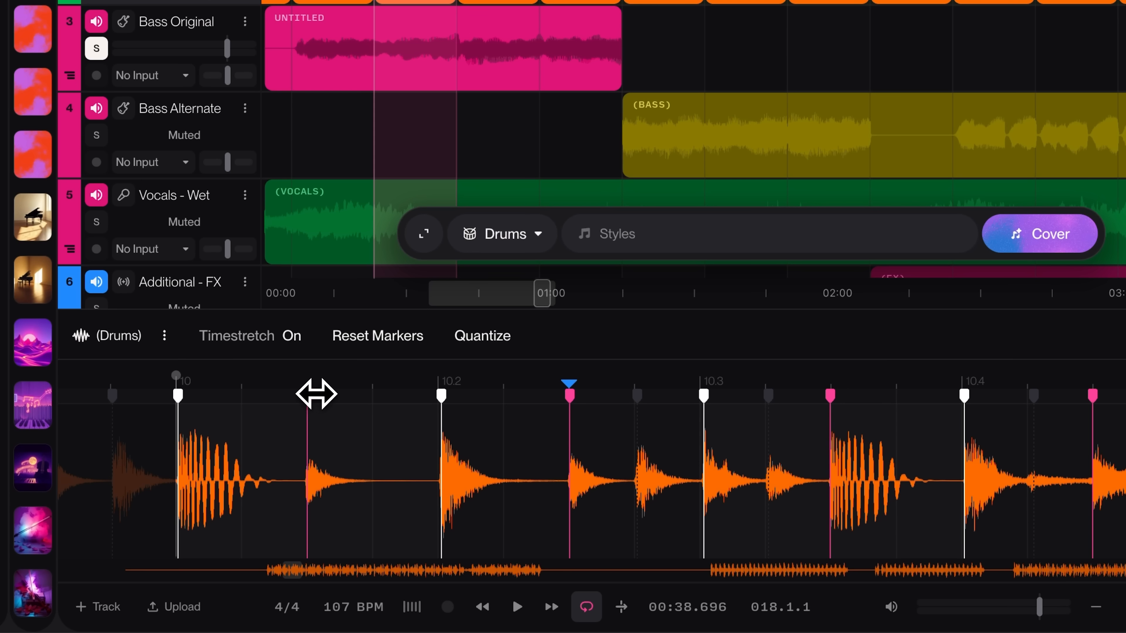
mouse_move(314, 395)
left_mouse_down()
mouse_move(357, 394)
mouse_move(333, 398)
left_mouse_up()
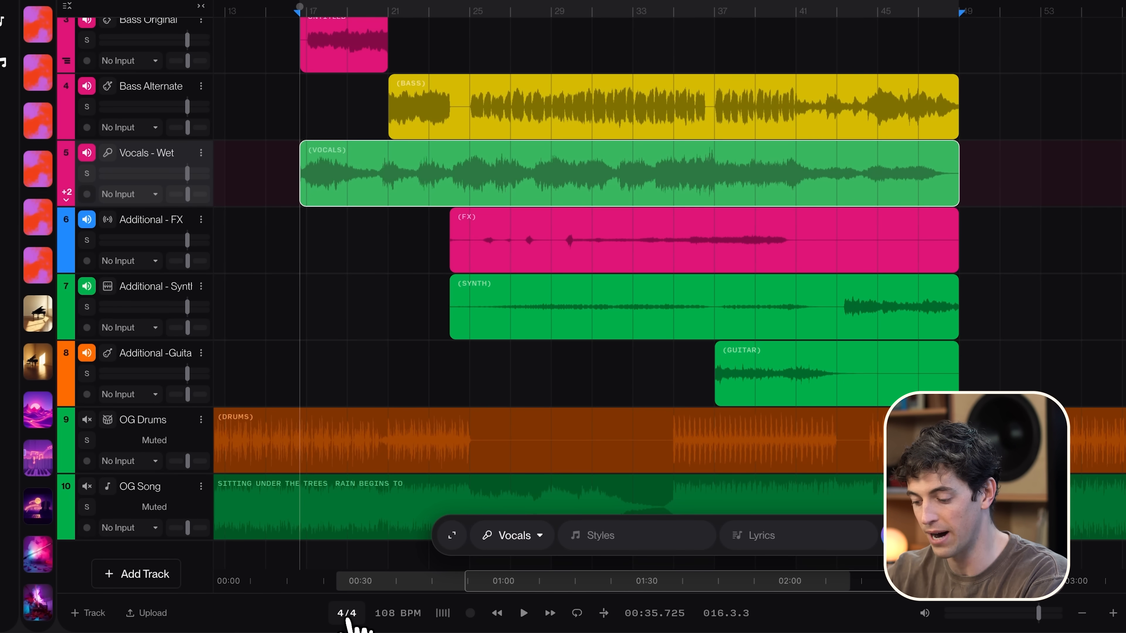
left_click(347, 614)
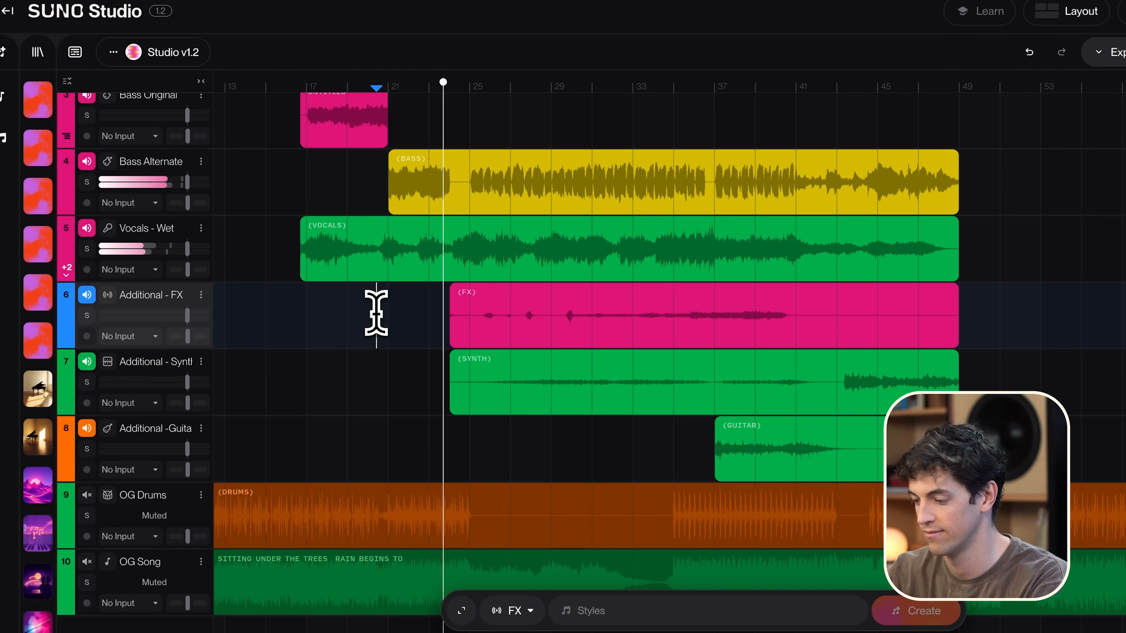
Step: Apply Remove FX to the vocals clip on the Vocals - Wet track to generate dry versions
scroll(376, 312, "right", 3)
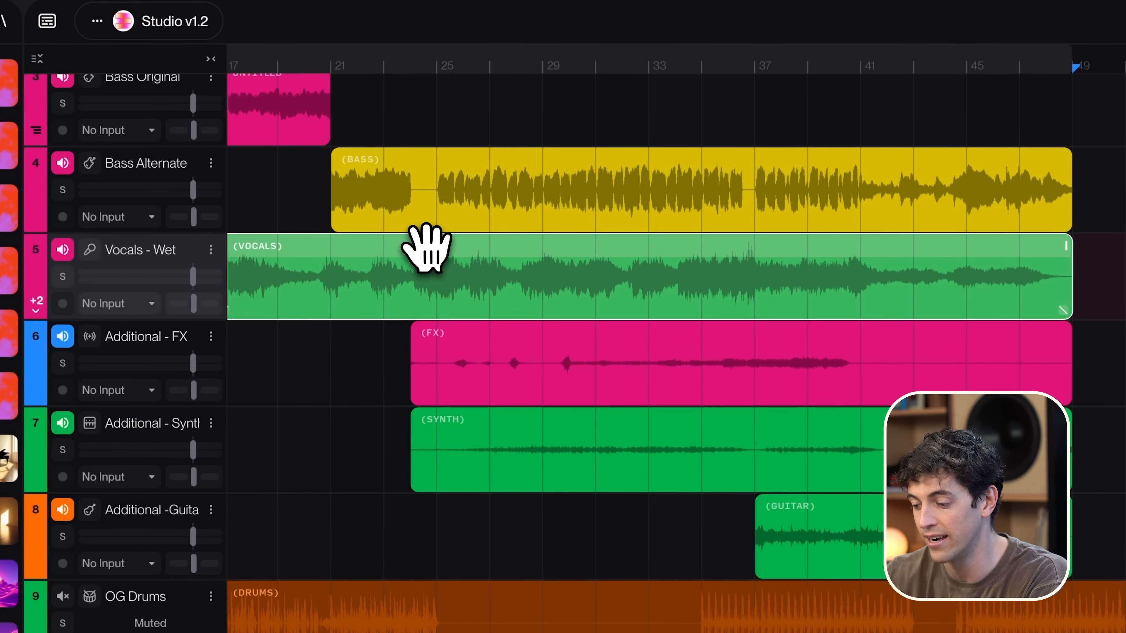
right_click(425, 249)
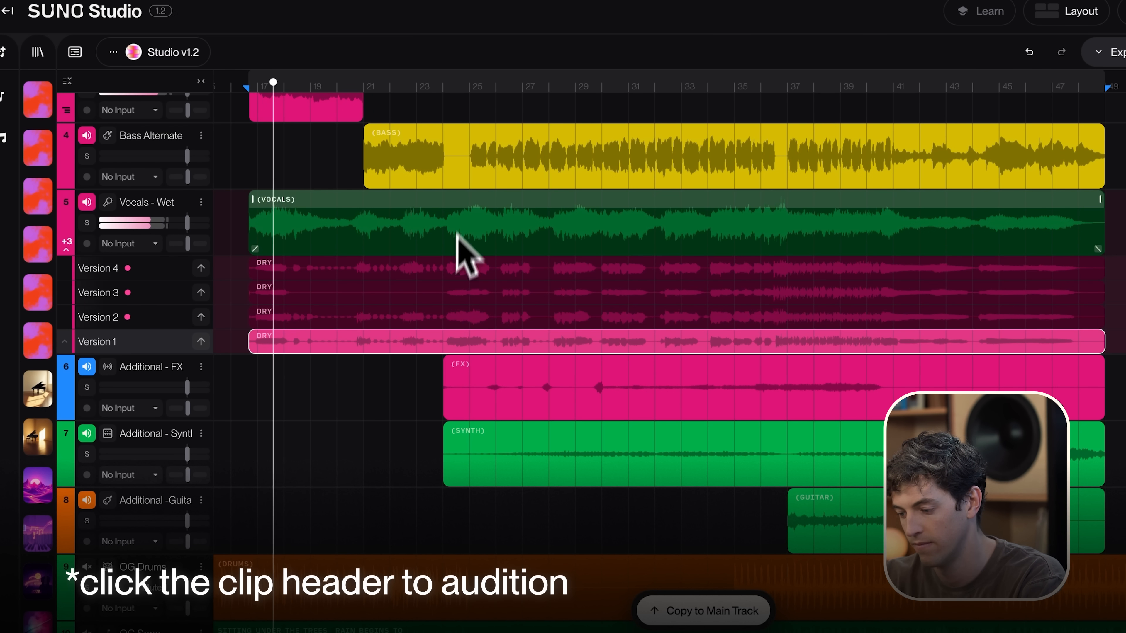
Step: Audition the original wet vocals against the dry Version 1 take, with the Vocals - Wet track soloed
scroll(456, 236, "up", 10)
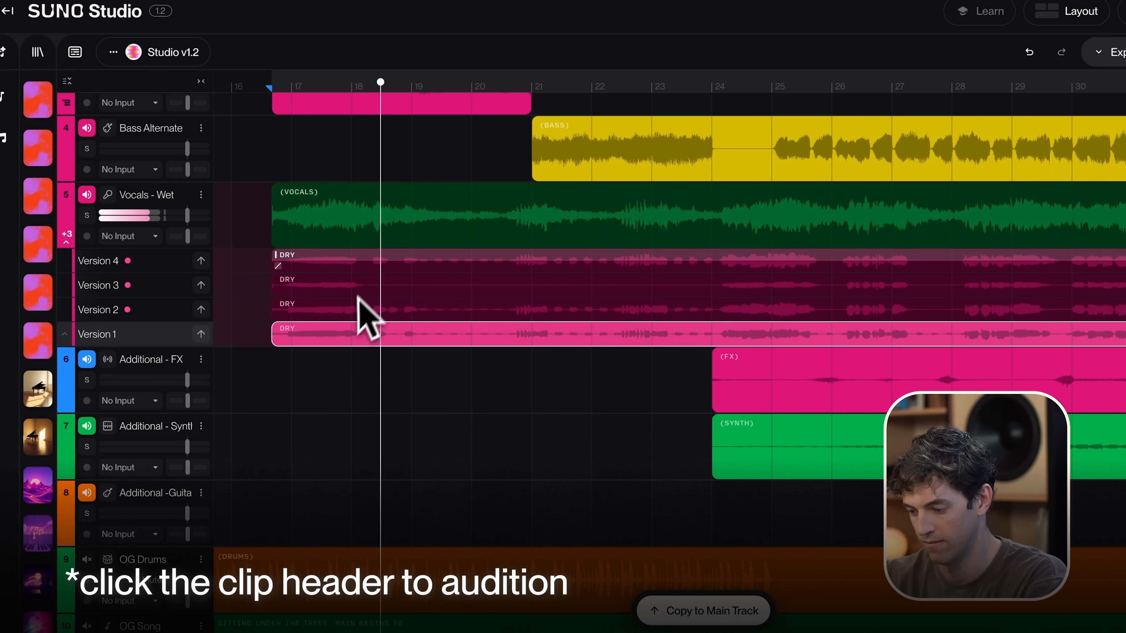
left_click(342, 192)
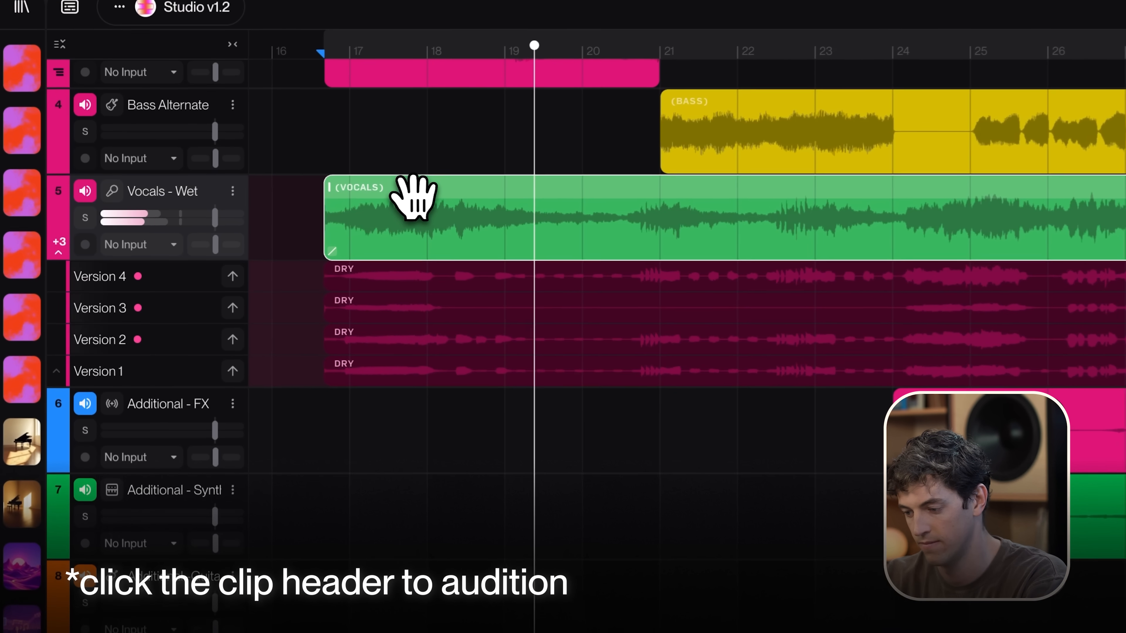
key("space")
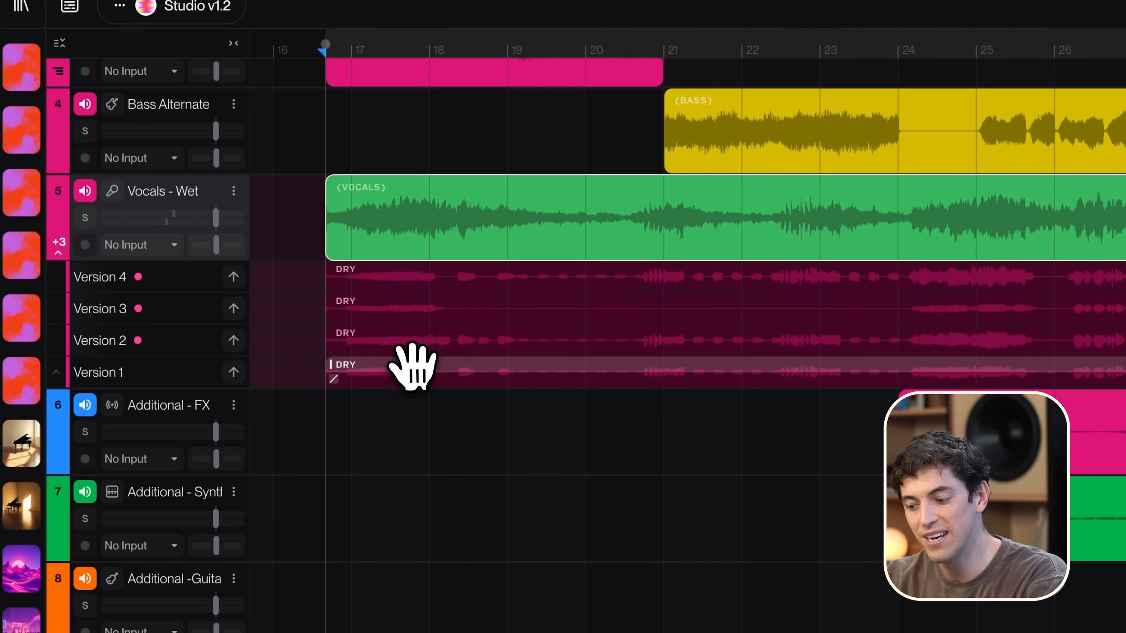
left_click(411, 370)
key("space")
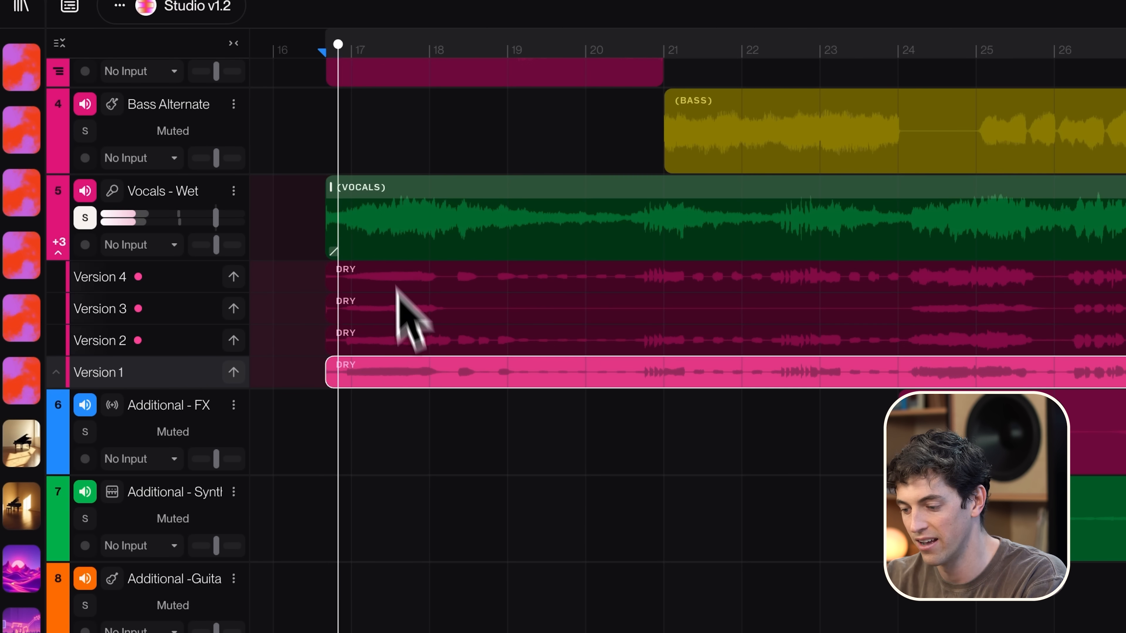
left_click(372, 181)
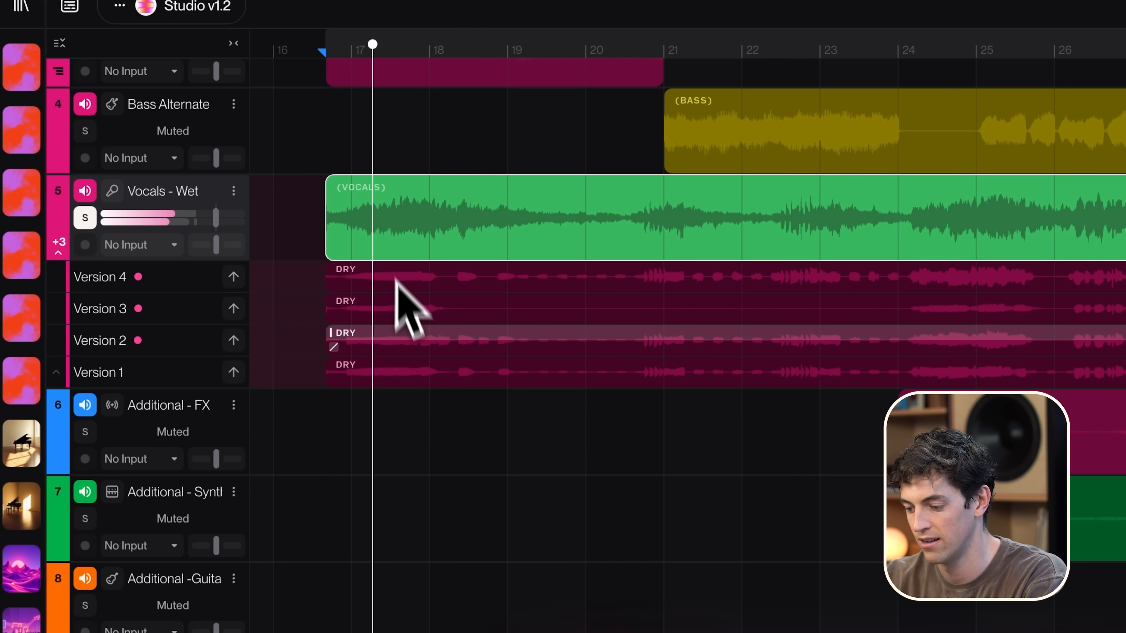
left_click(394, 370)
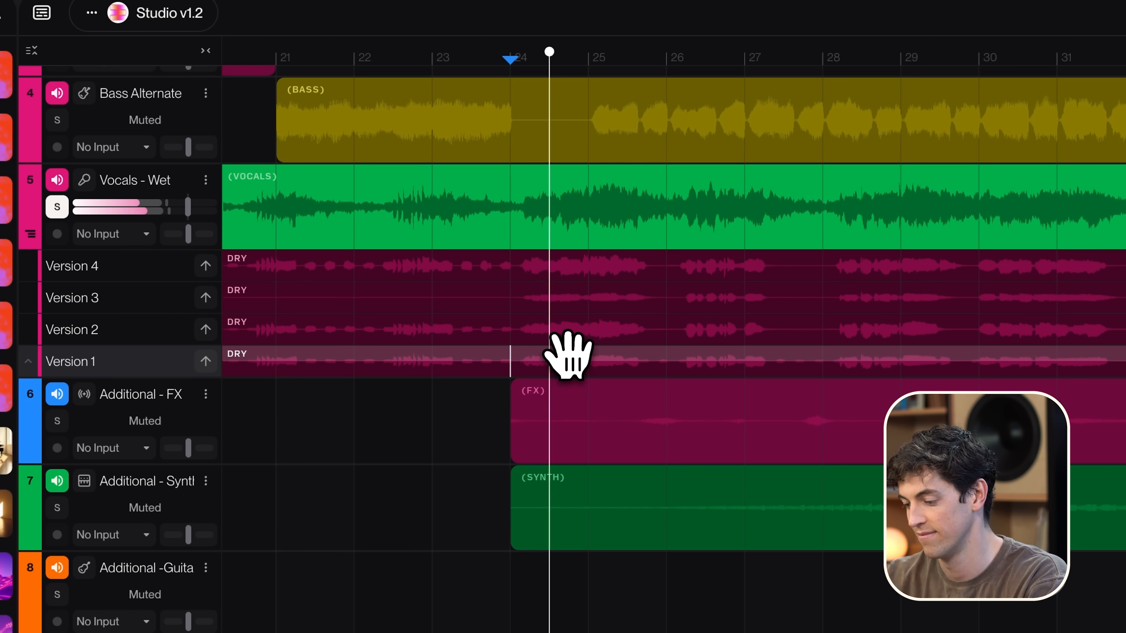
Step: Unsolo the vocals track and audition the dry Version 1 and Version 4 takes within the full mix
left_click(567, 355)
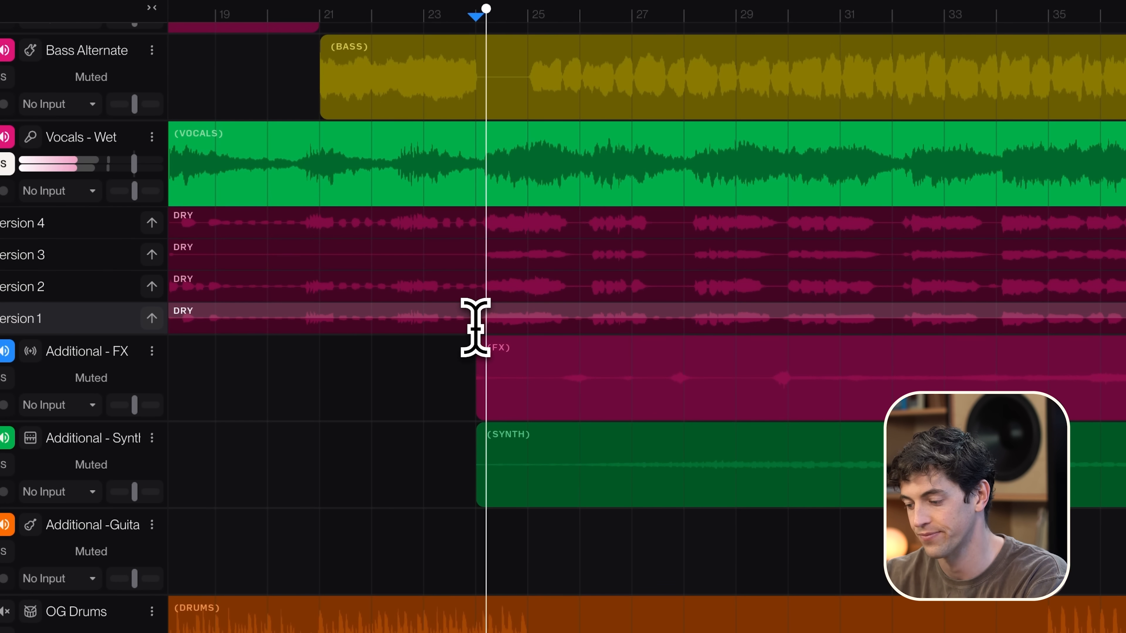
key("s")
left_click(514, 313)
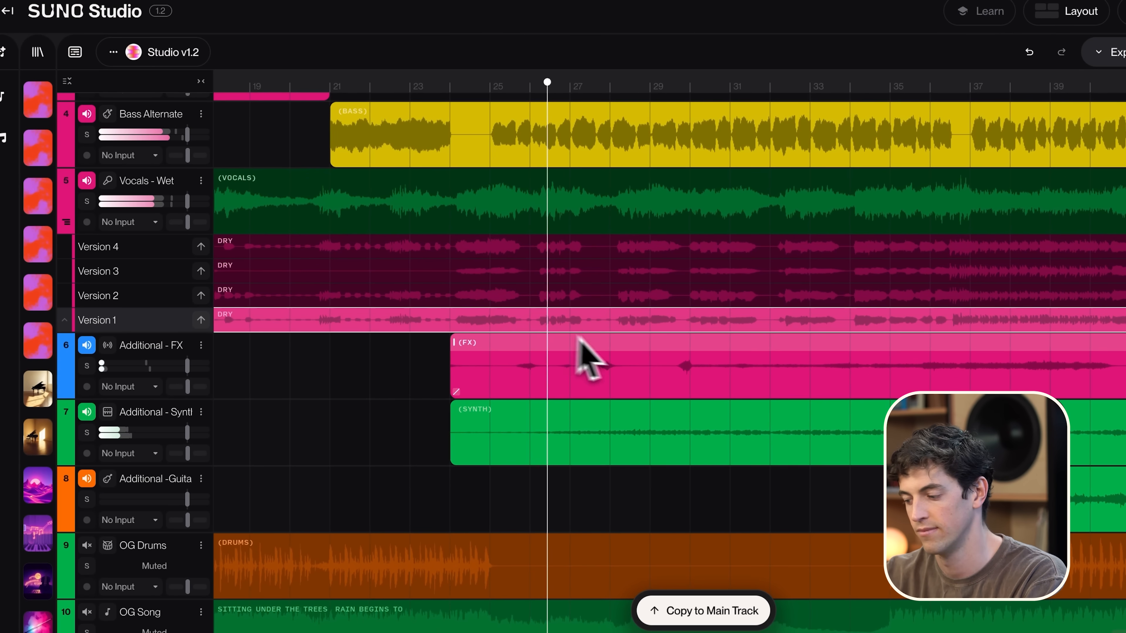
scroll(665, 339, "right", 4)
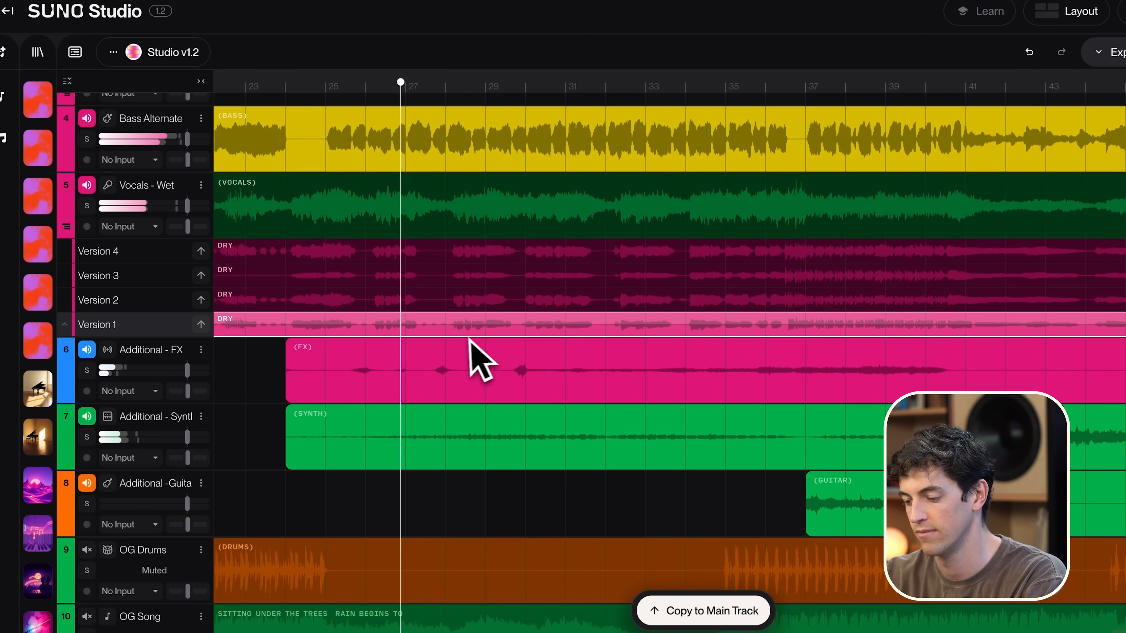
left_click(447, 147)
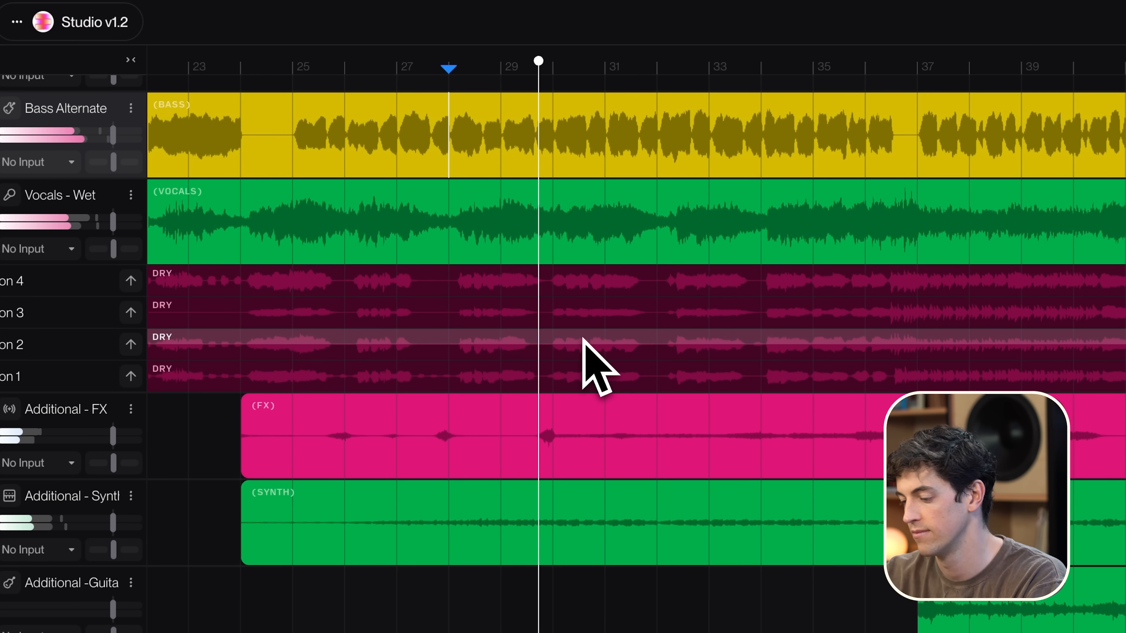
left_click(582, 277)
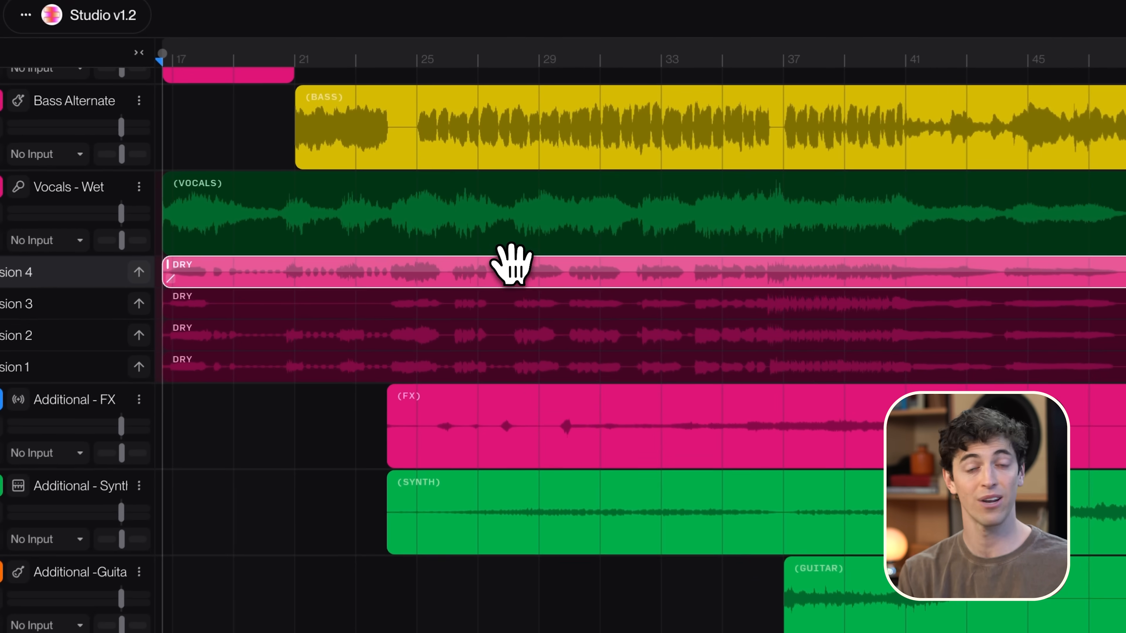
right_click(489, 246)
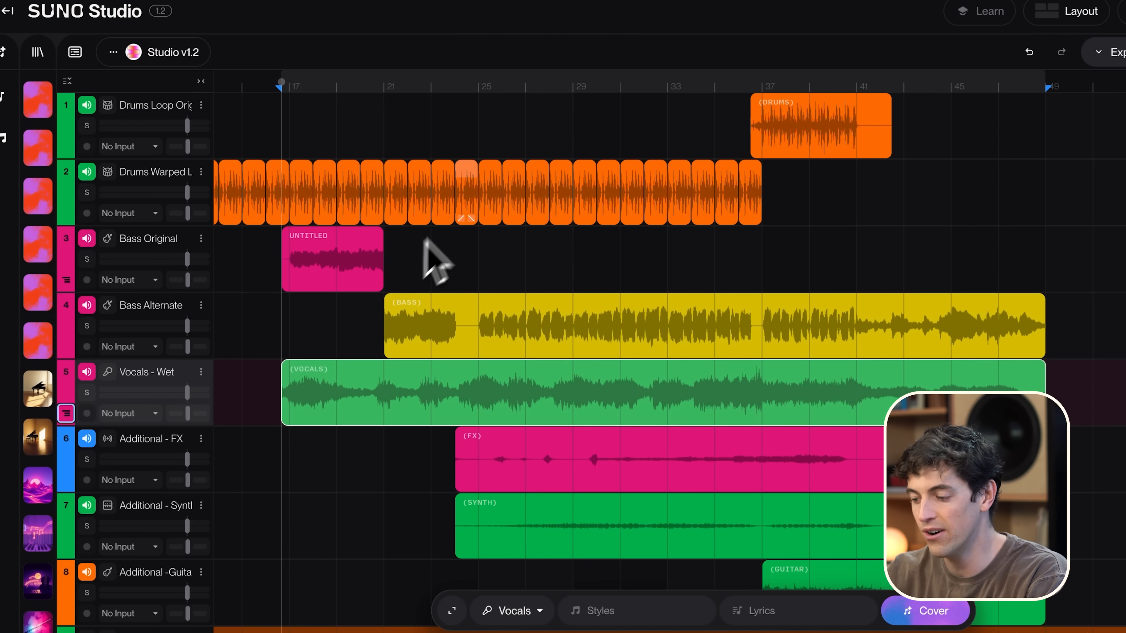
Step: Select the one-bar drum clip at bar 18 and solo the Drums Warped and Bass Original tracks
left_click(324, 173)
key("space")
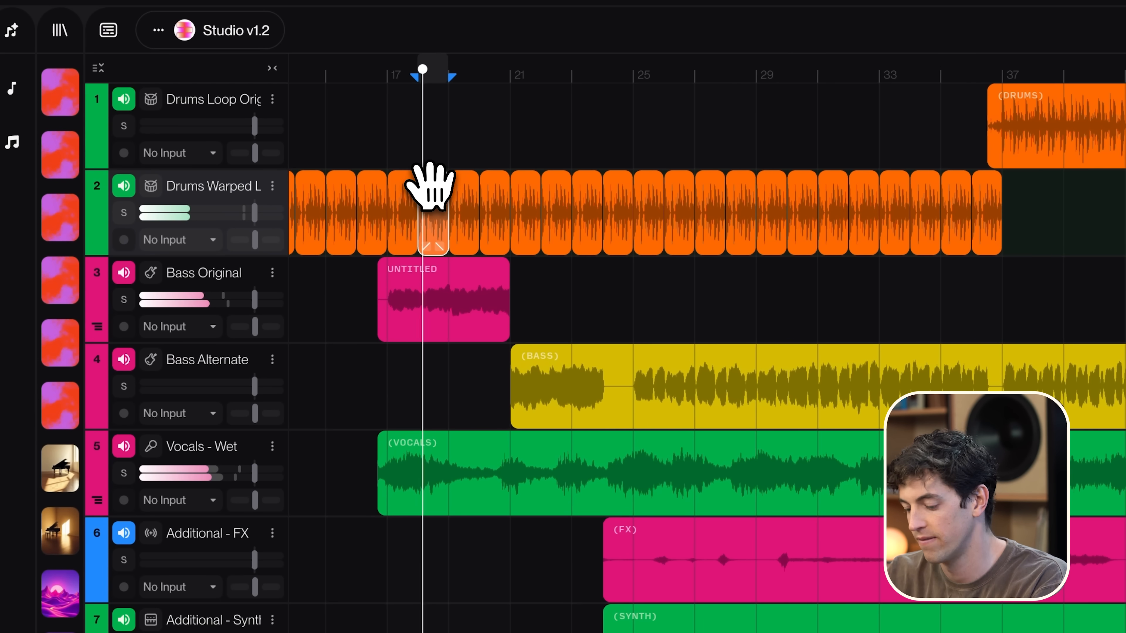
key("s")
scroll(413, 240, "up", 5)
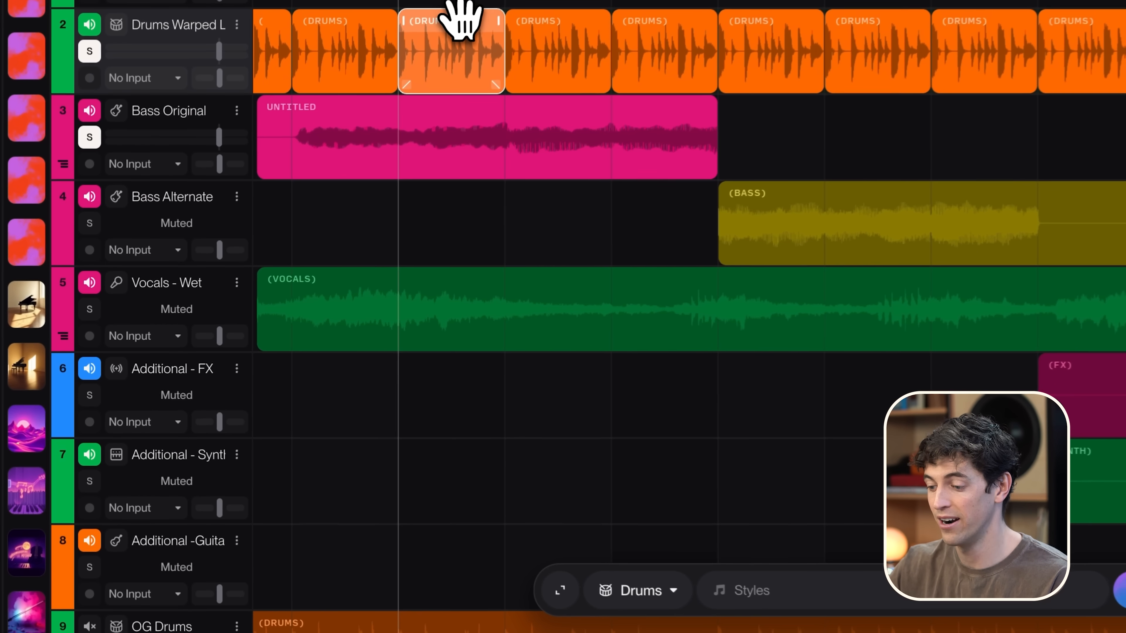
Step: Open the bar 18 drum clip for detailed editing and reset its warp markers to Start and End
double_click(375, 91)
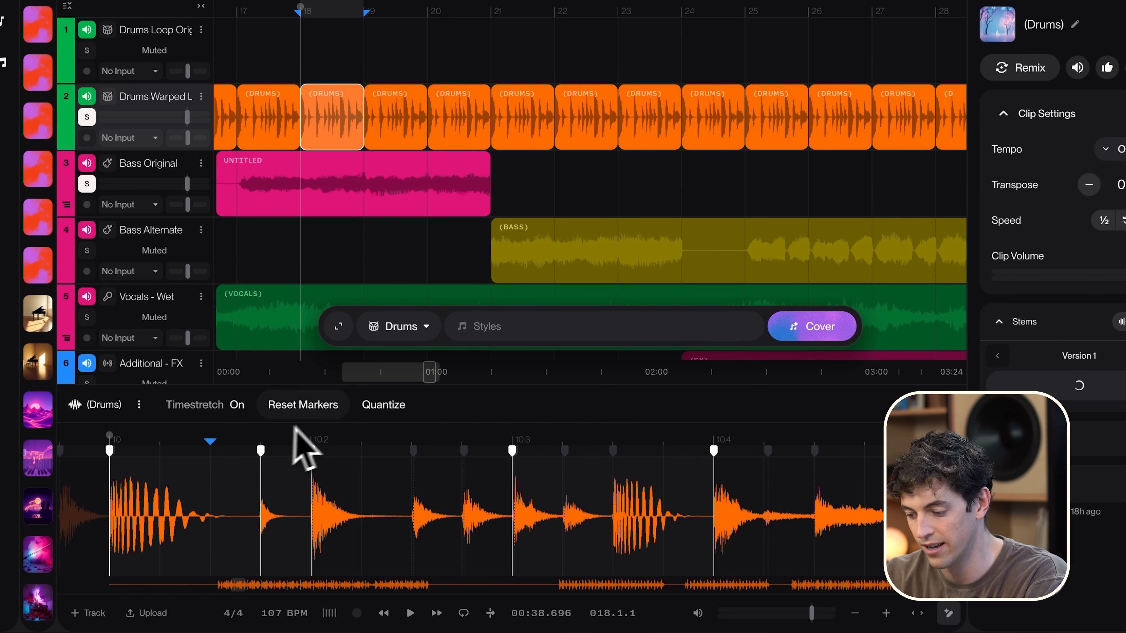
left_click(301, 406)
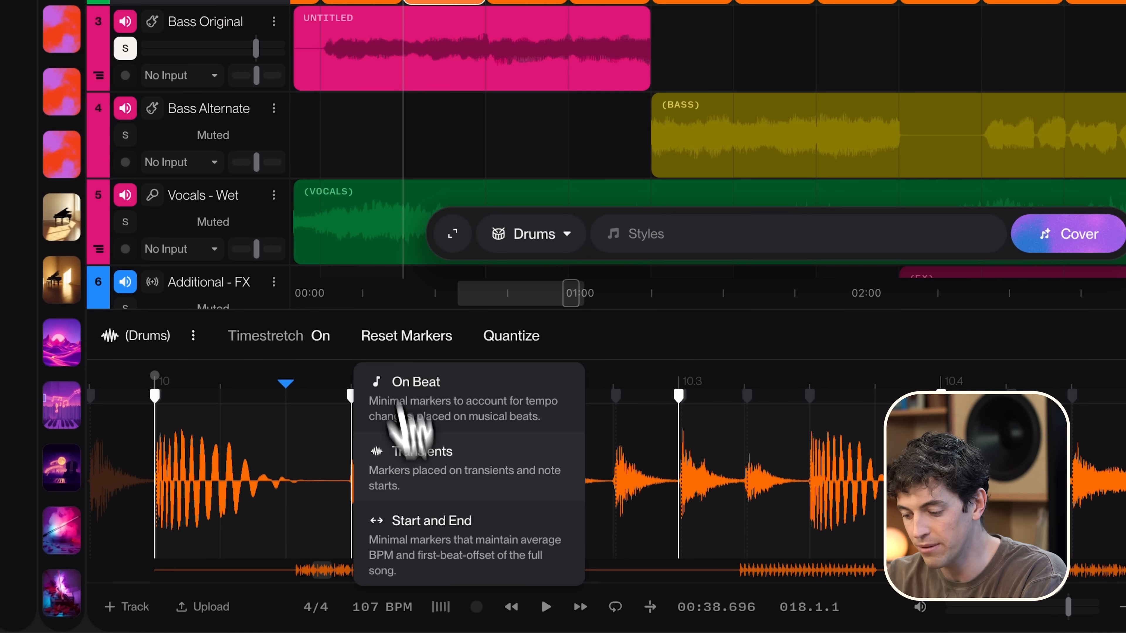
left_click(432, 526)
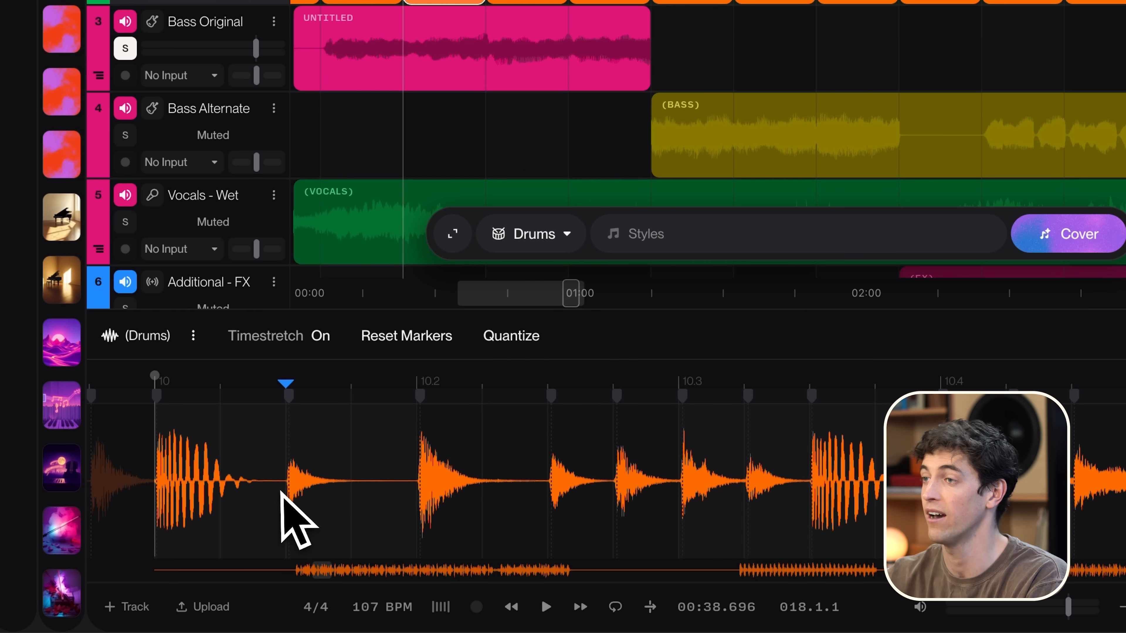
Step: Add warp markers on the eighth-note drum hits across the clip, including the one at beat 10.4
left_click(399, 338)
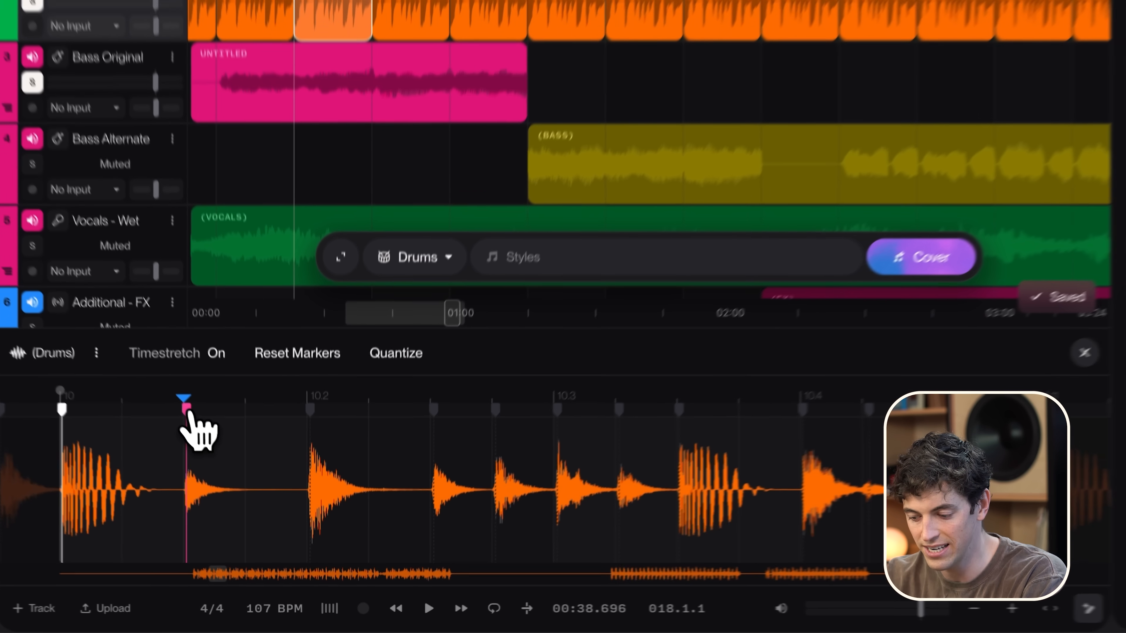
left_click(213, 451)
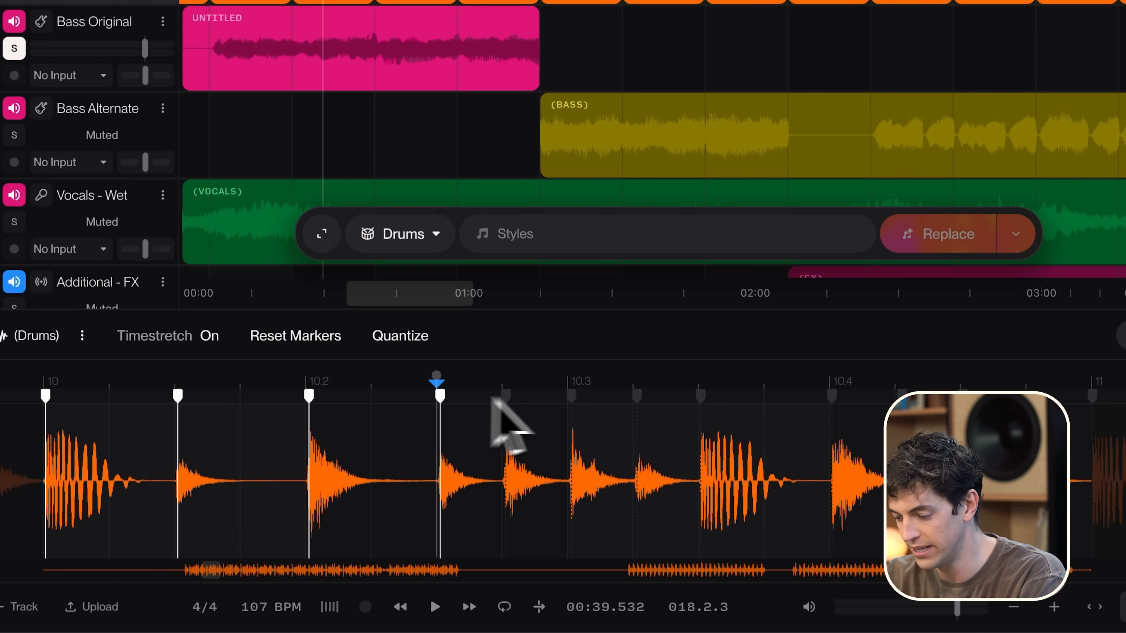
double_click(700, 395)
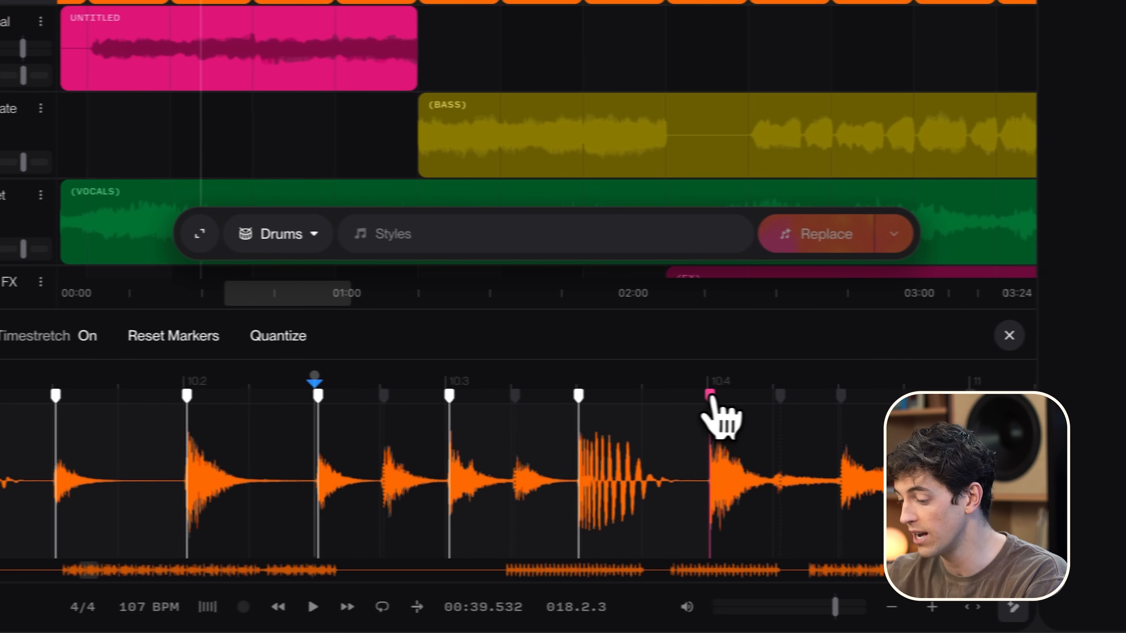
double_click(831, 396)
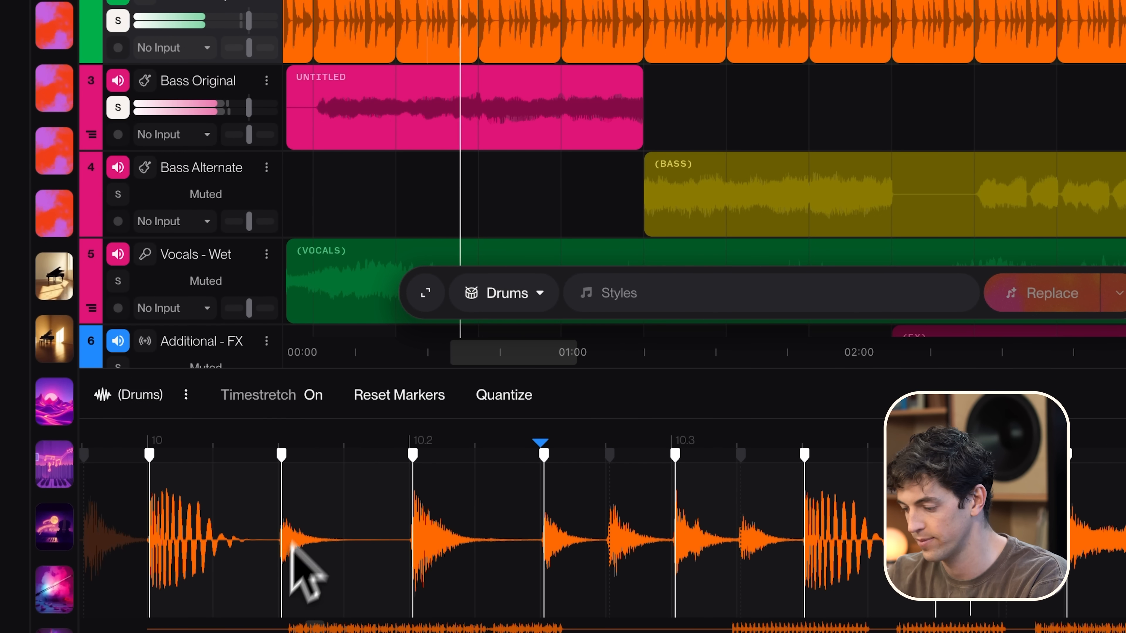
Step: Play the bar 18 drum clip in a loop to hear its groove together with the original bass
key("space")
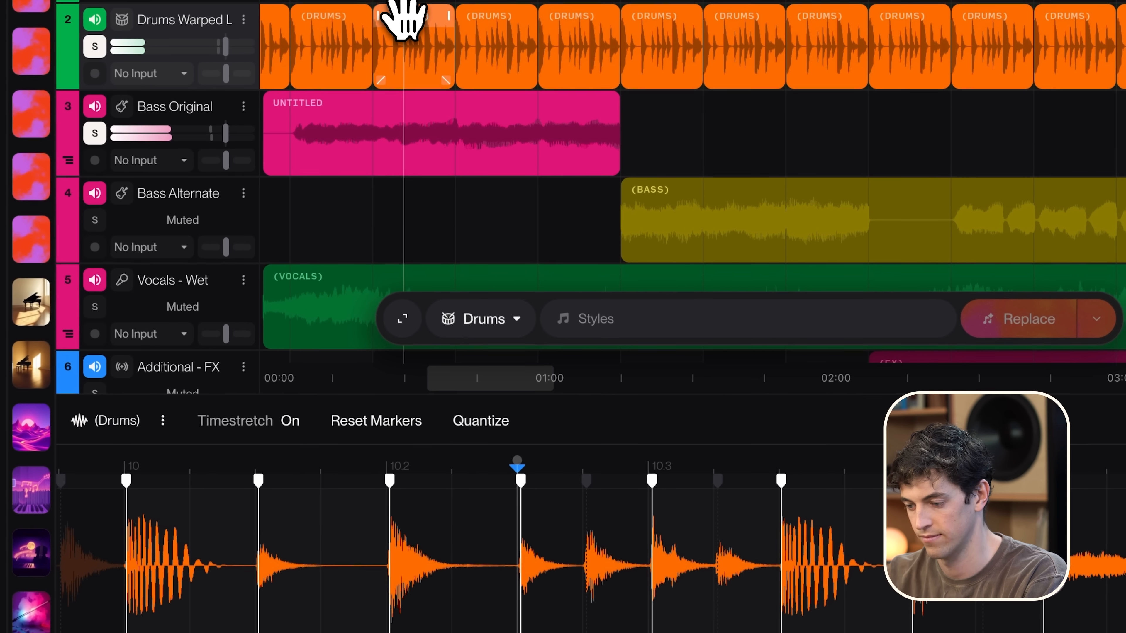
left_click(402, 18)
key("space")
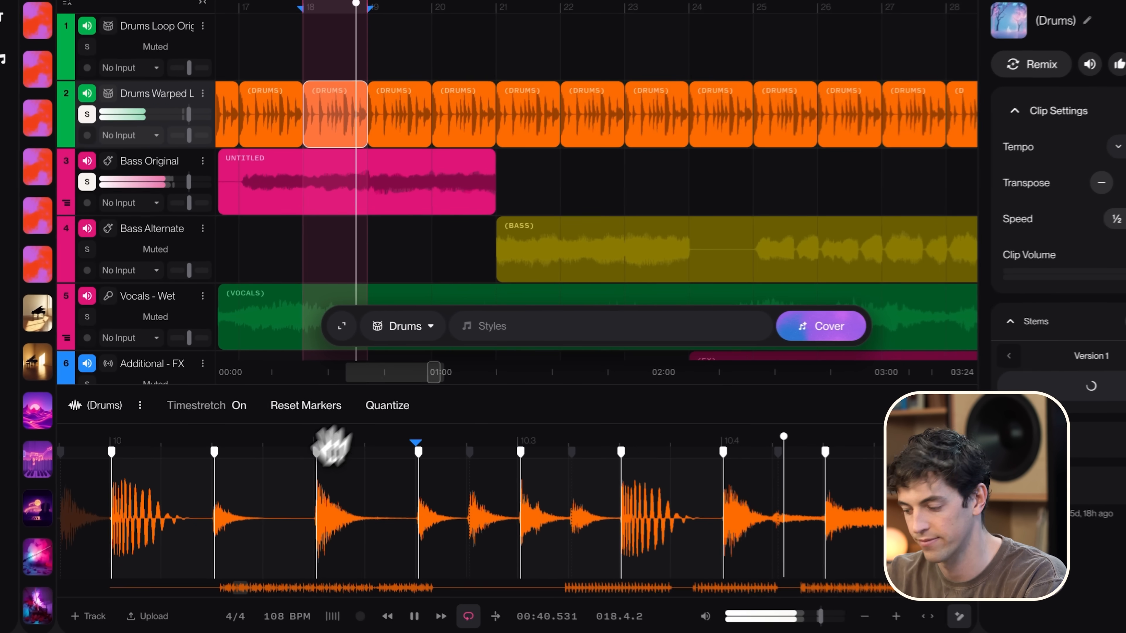
scroll(361, 512, "left", 1)
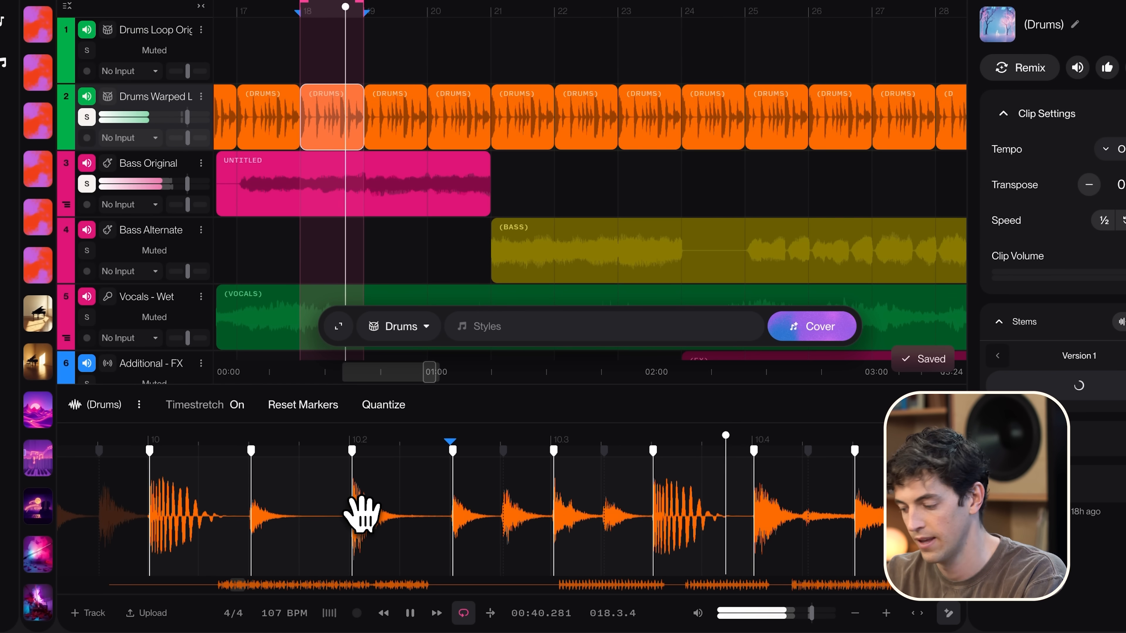
key("space")
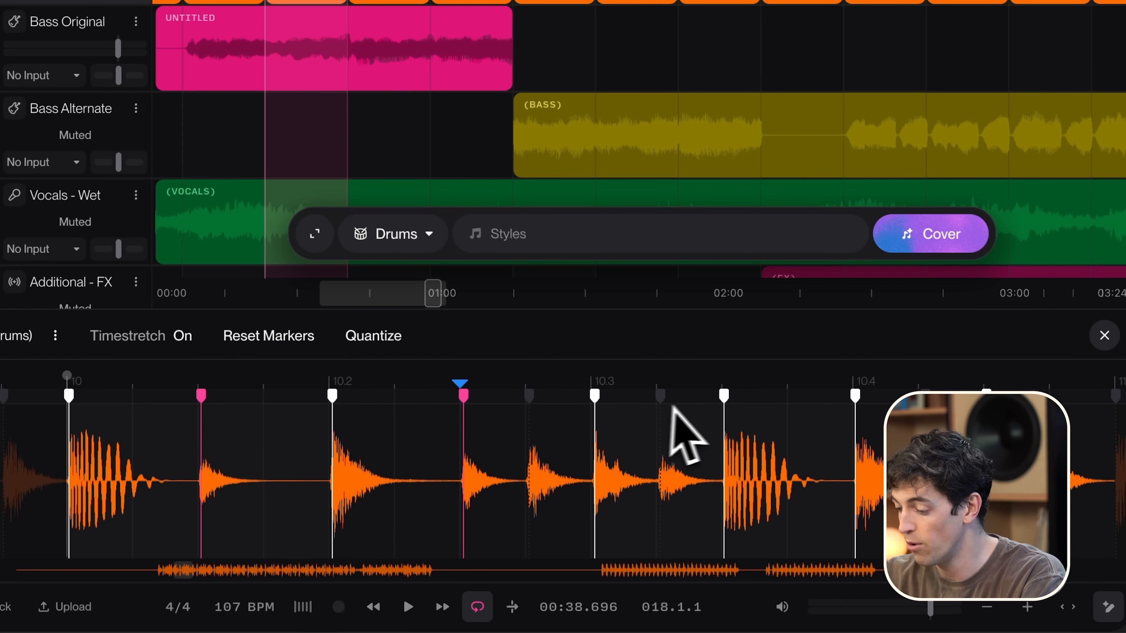
Step: Select the off-beat warp markers together and shift them slightly later in time to give the drums swing
left_click(722, 397, "super")
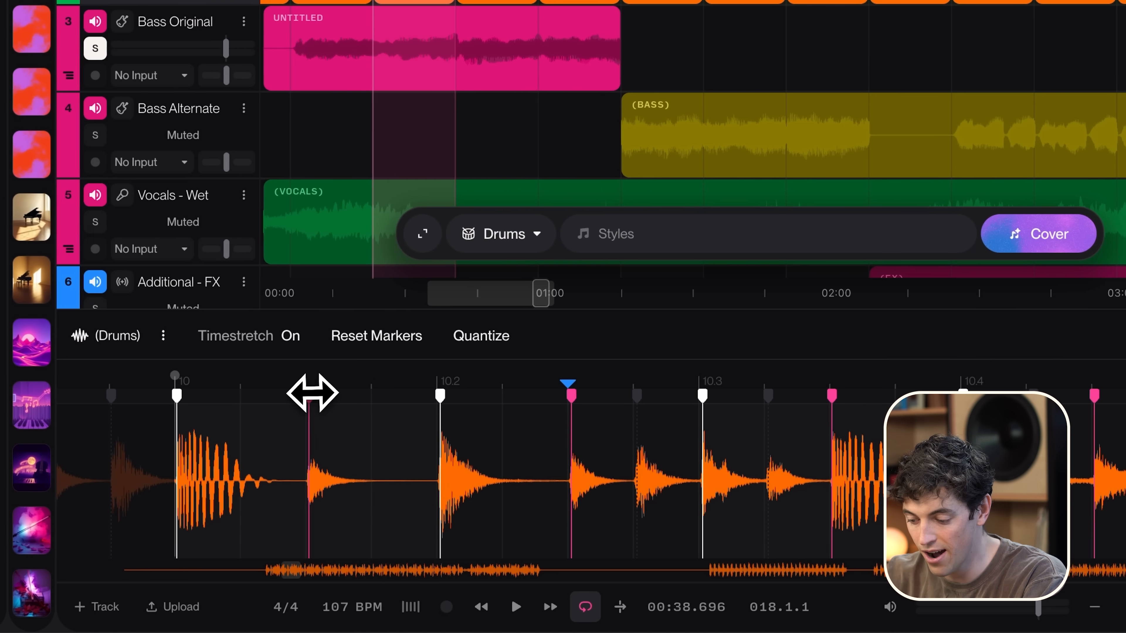
mouse_move(313, 394)
left_mouse_down()
mouse_move(355, 393)
mouse_move(327, 397)
mouse_move(346, 397)
left_mouse_up()
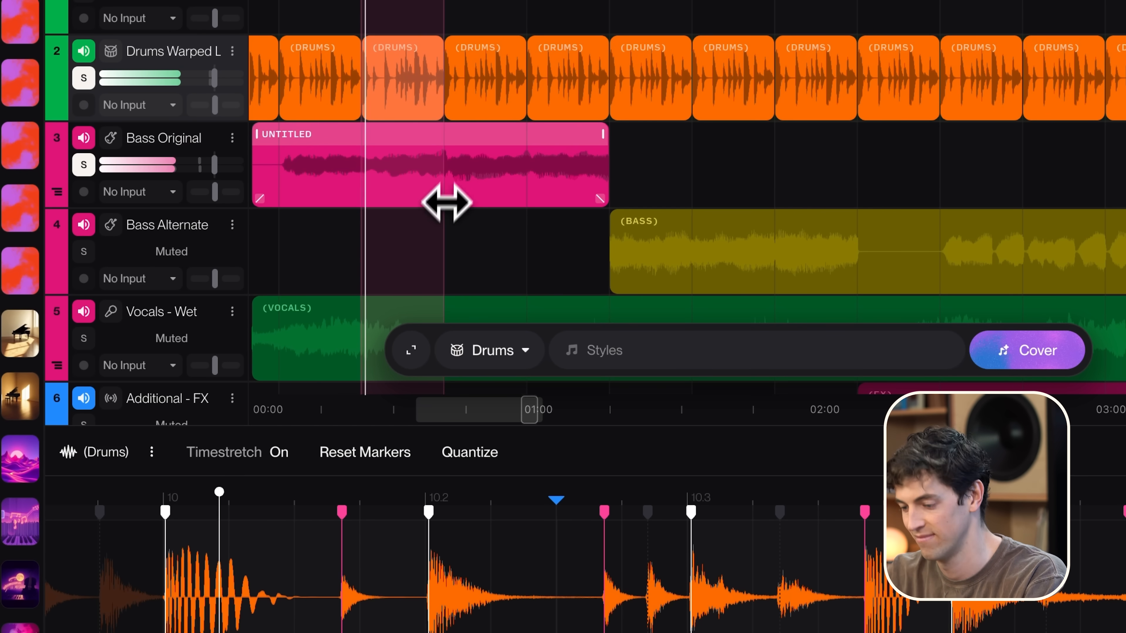
key("space")
Step: Duplicate the re-timed bar 18 drum clip repeatedly over the following bars of the Drums Warped track
left_click(395, 55)
key("super+d")
key("super+d")
key("super+d")
key("super+d")
key("super+d")
key("super+d")
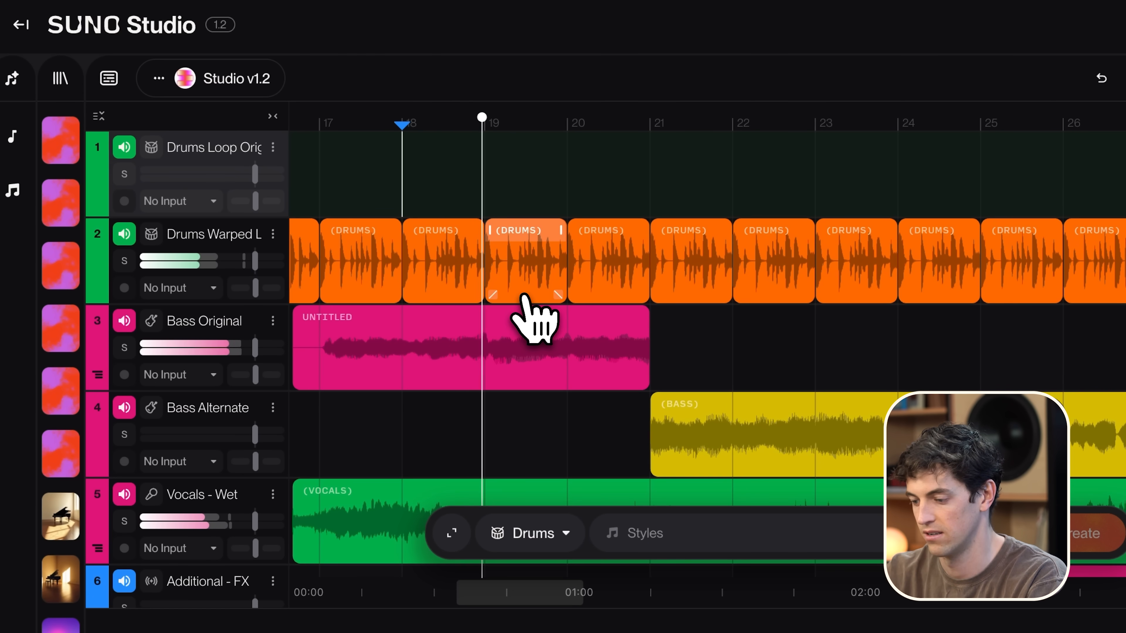
scroll(578, 302, "right", 1)
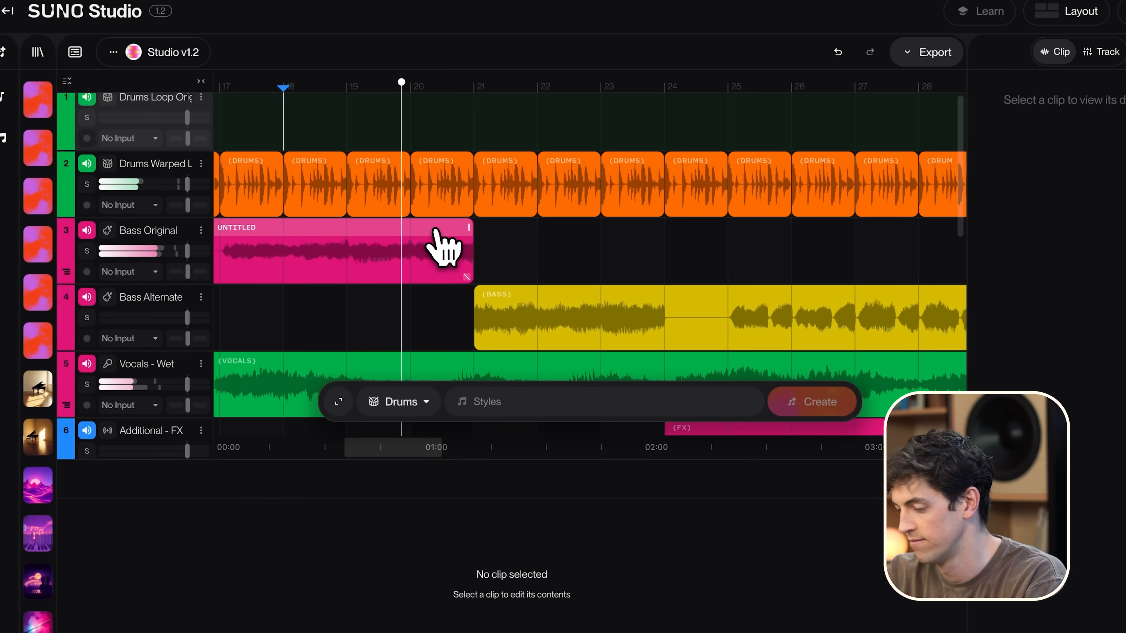